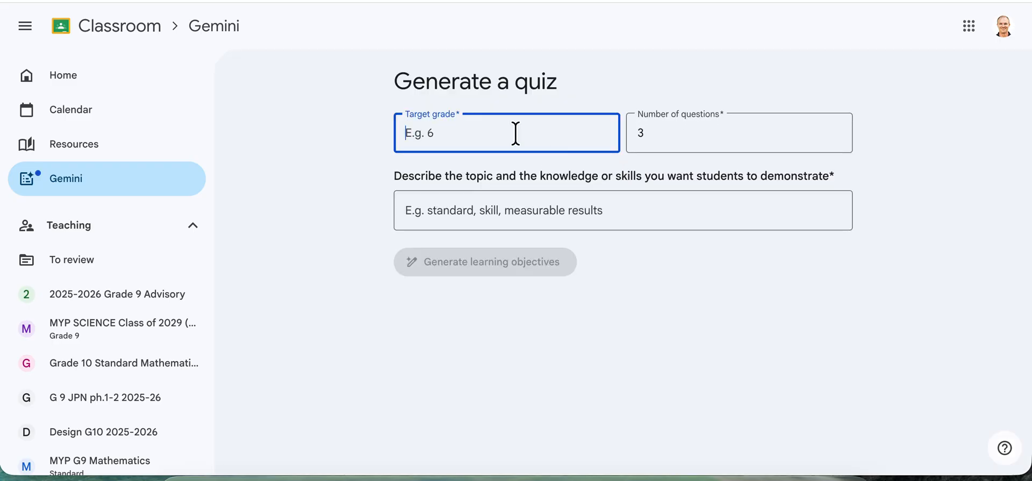
Set the quiz's target grade to 7 and go to the topic description
type("7")
key("Tab")
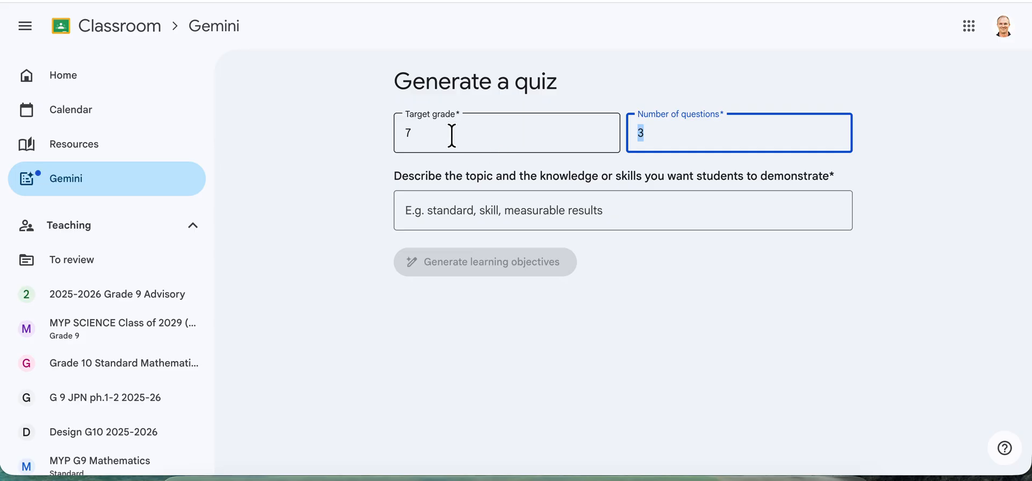
left_click(473, 213)
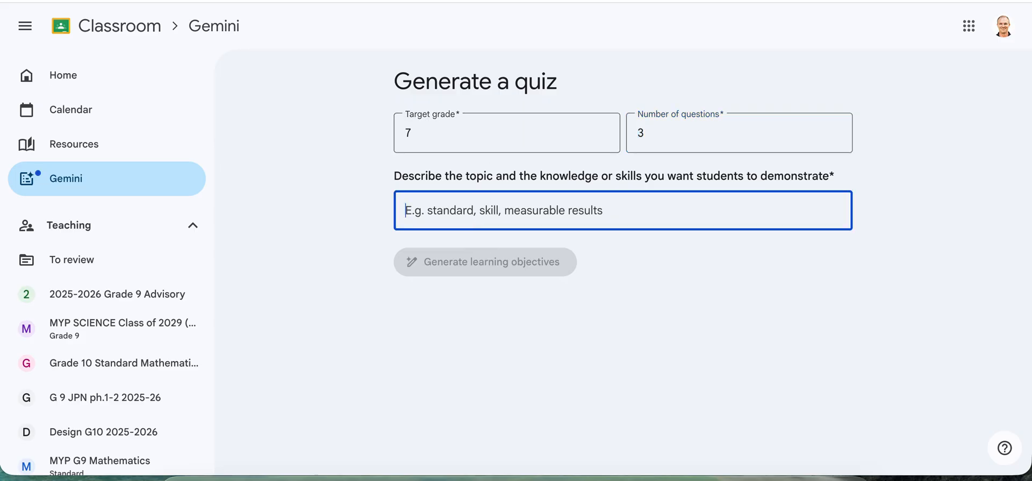
Switch to the MEXT science standards spreadsheet and copy the standards on plant bodies, organisms and cells, and leaves, stems and roots (D8, D15, D16)
left_click(460, 123)
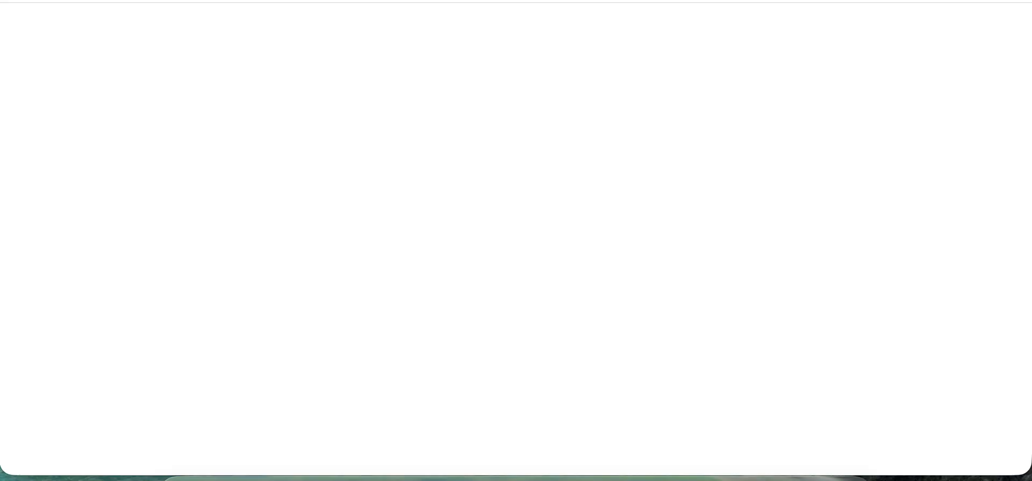
scroll(530, 238, "up", 6)
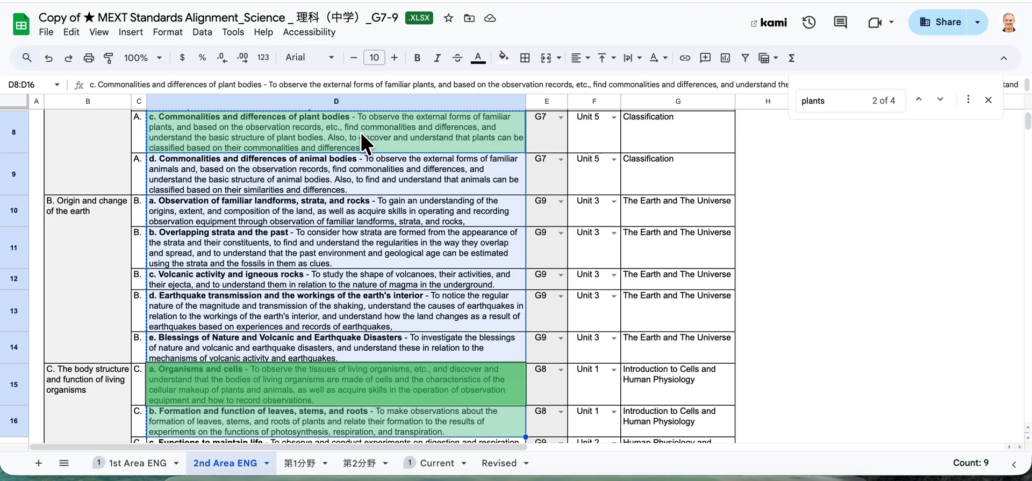
left_click(360, 132)
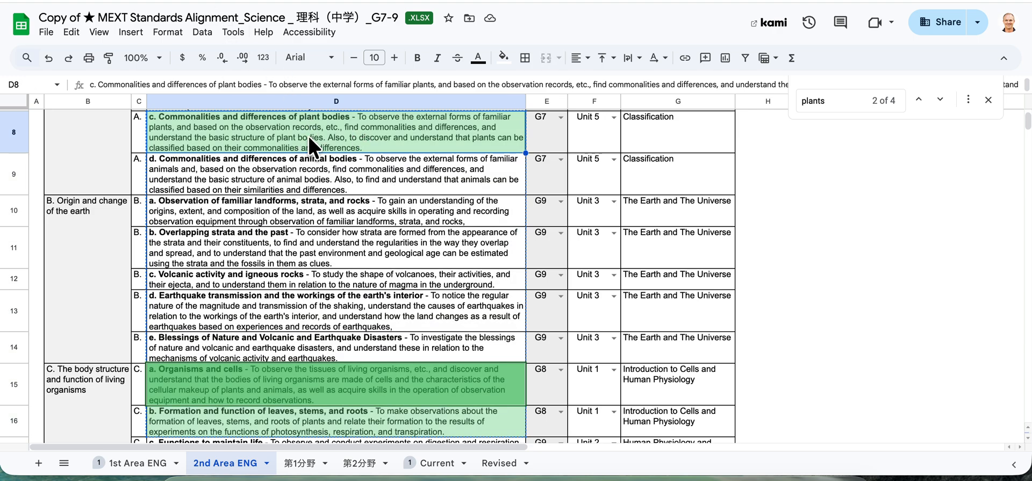
left_click(292, 380)
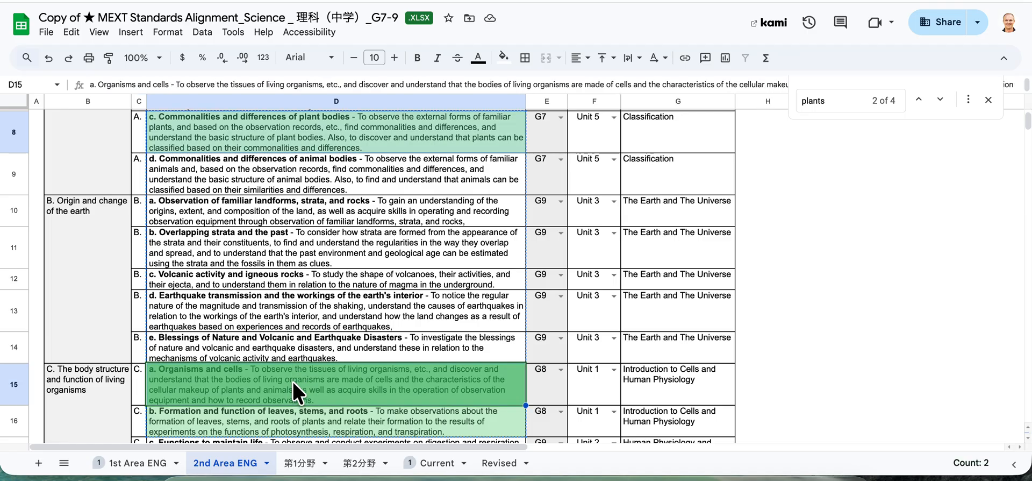
left_click(298, 427, "shift")
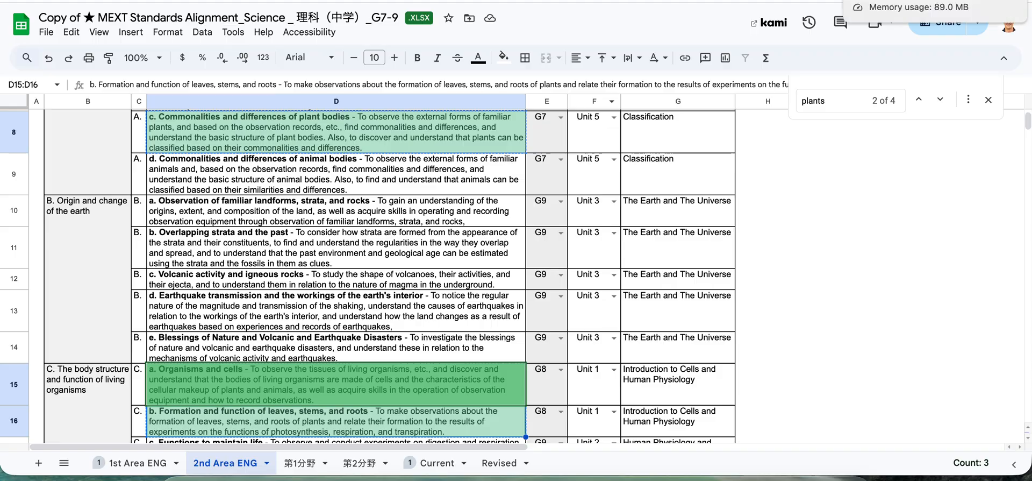
left_click(882, 0)
Return to the Classroom quiz generator, paste the copied standards as the topic description and generate learning objectives
left_click(627, 205)
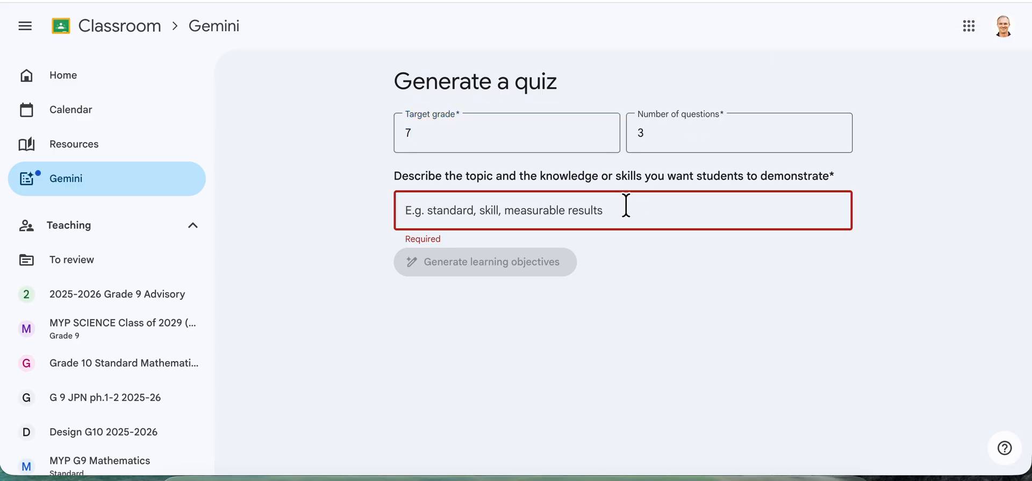
key("ctrl+v")
left_click(545, 262)
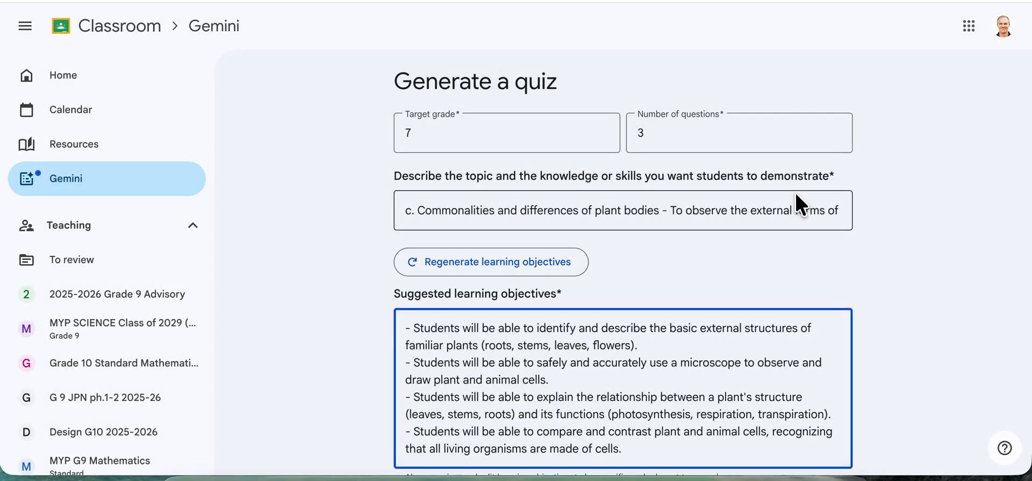
Review each suggested learning objective, from identifying external plant structures to classifying plants into groups
scroll(888, 298, "down", 2)
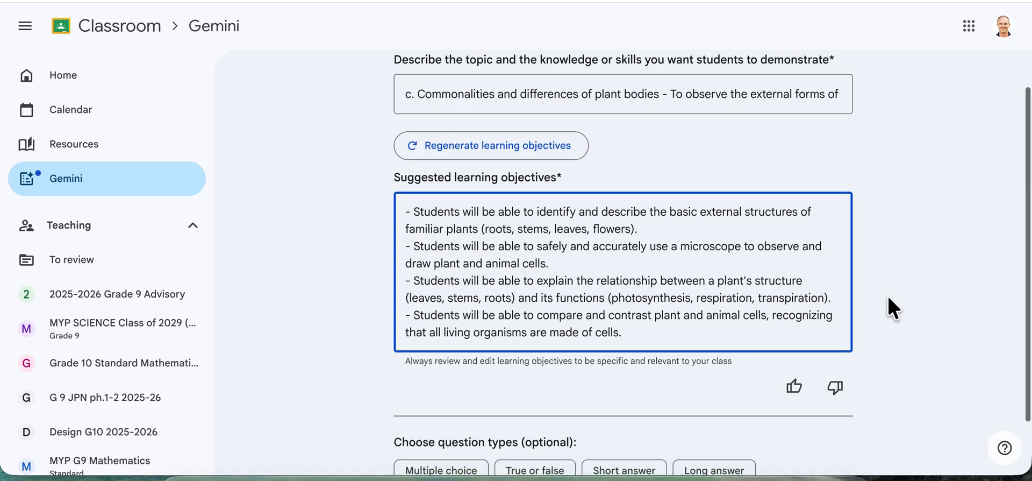
left_click_drag(653, 213, 383, 170)
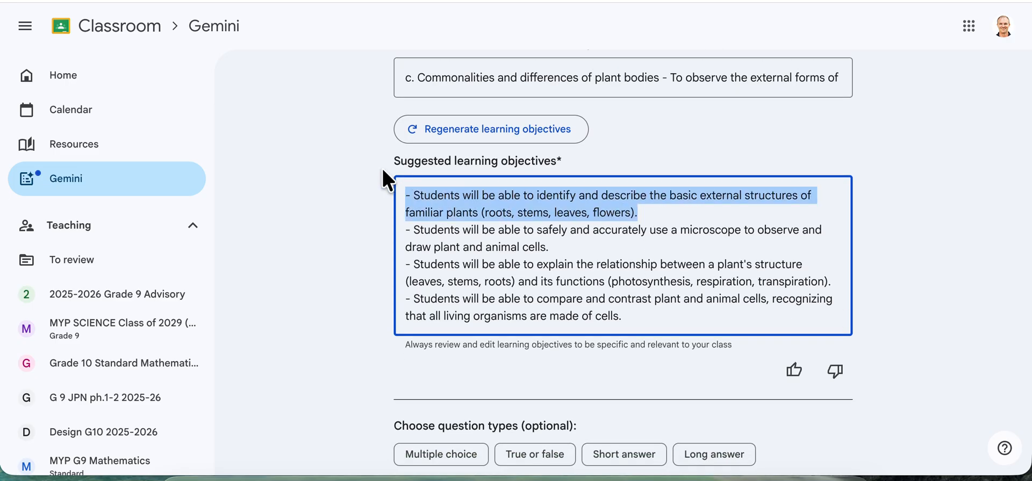
left_click(427, 157)
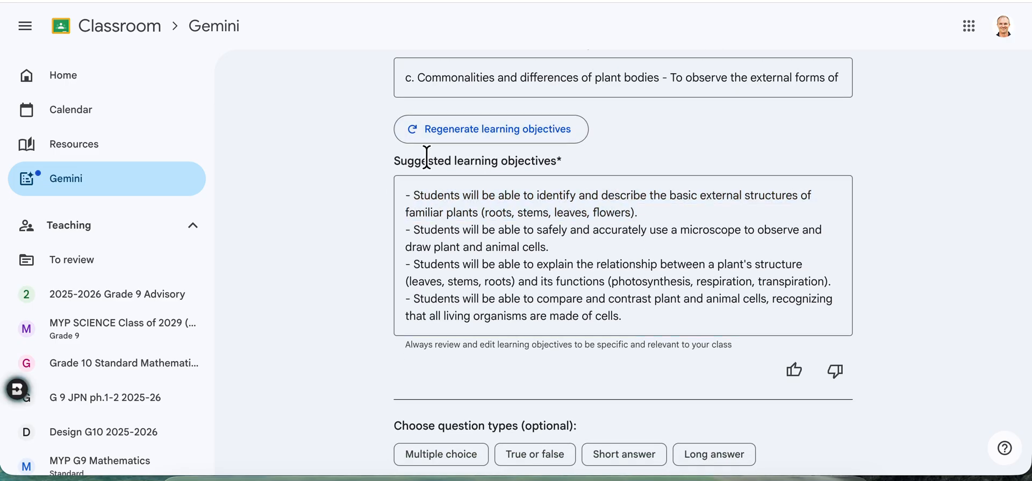
triple_click(427, 157)
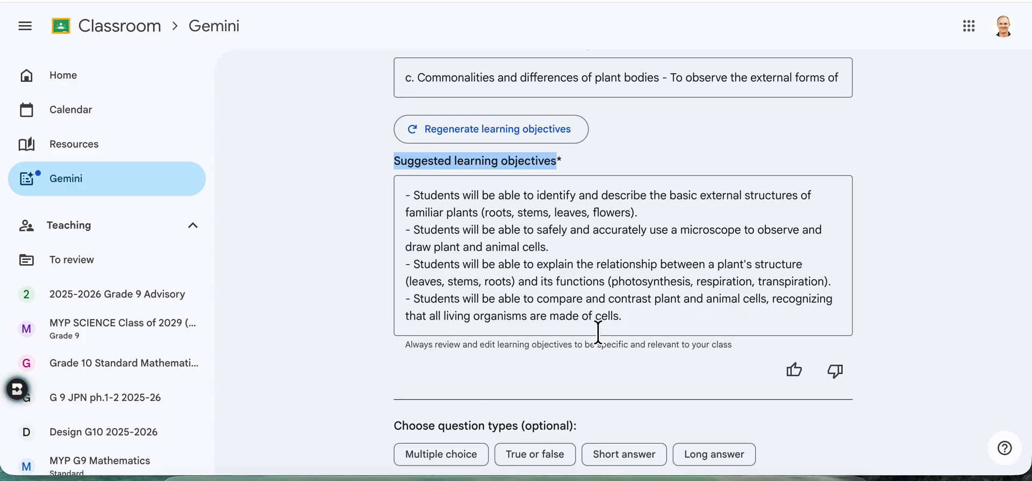
left_click(652, 208)
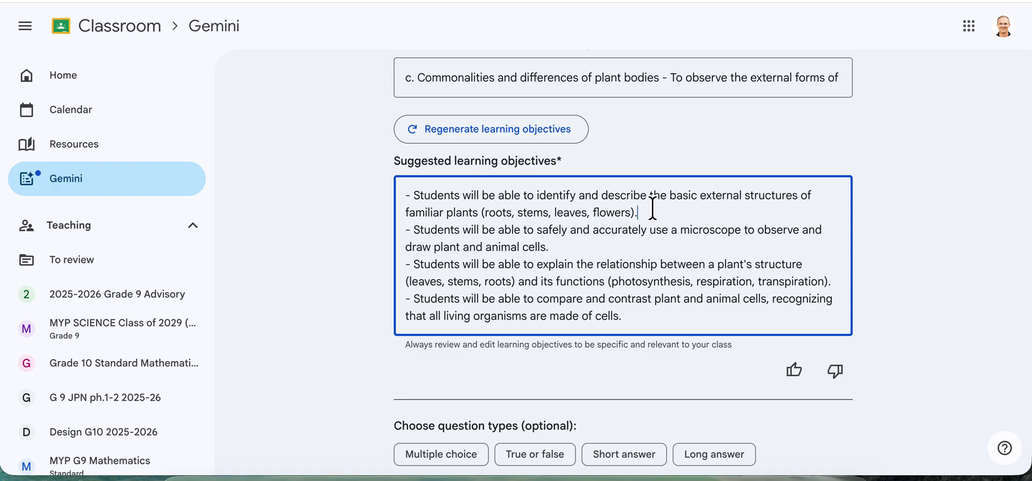
triple_click(613, 240)
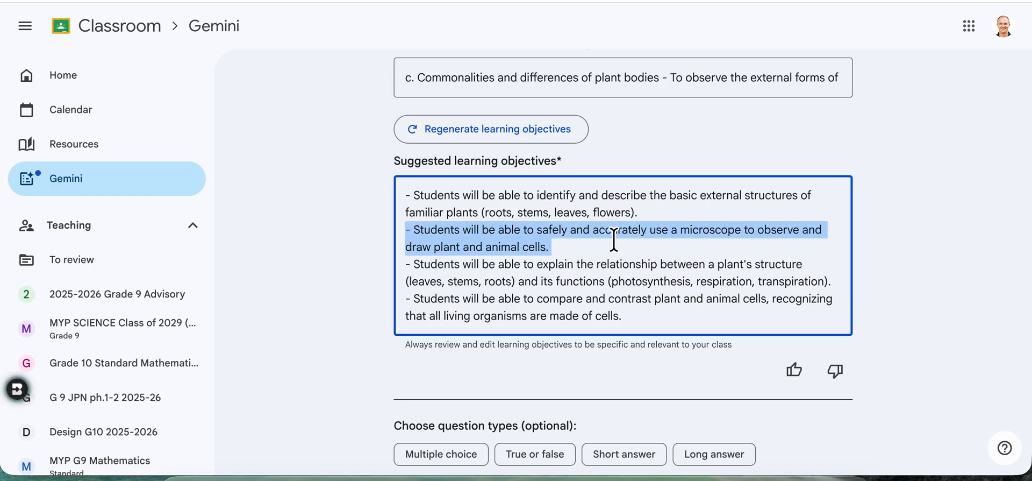
left_click(552, 281)
triple_click(552, 281)
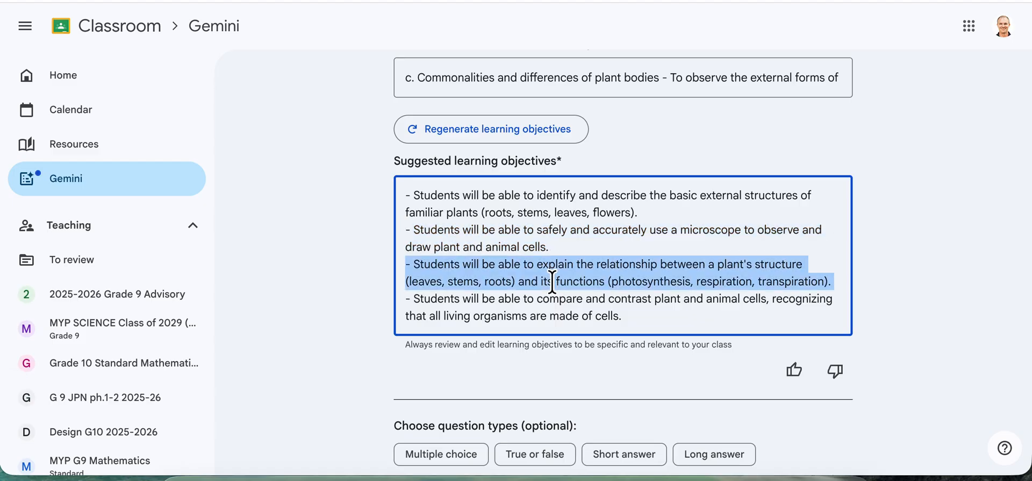
triple_click(552, 313)
scroll(552, 313, "down", 1)
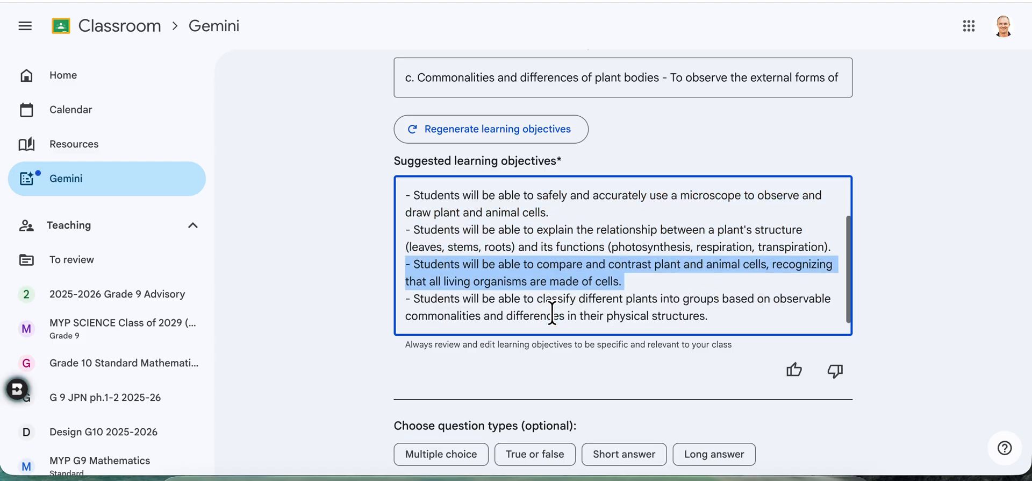
triple_click(721, 317)
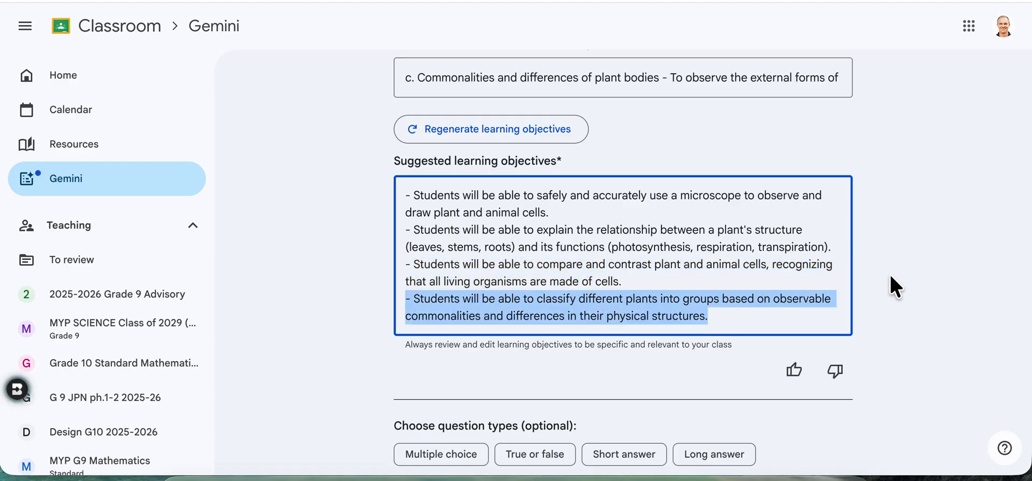
scroll(906, 271, "down", 1)
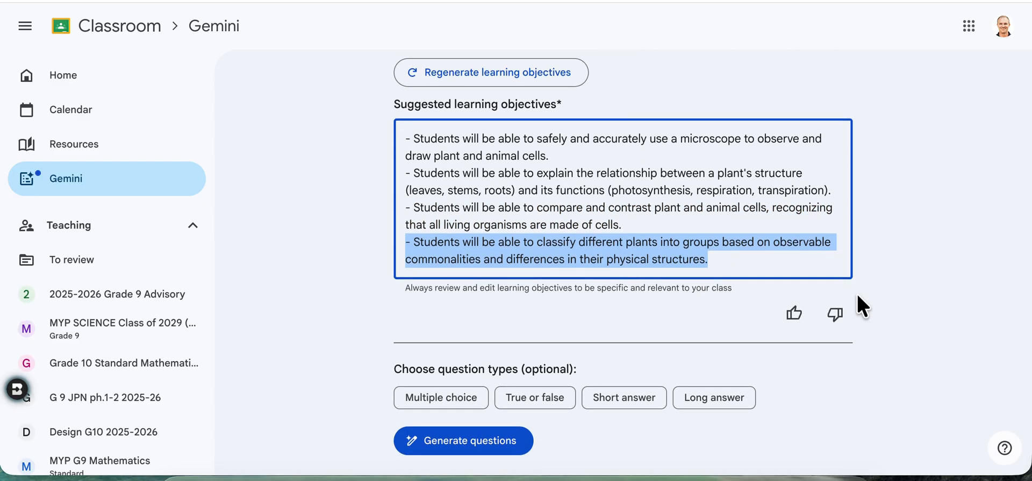
left_click(816, 390)
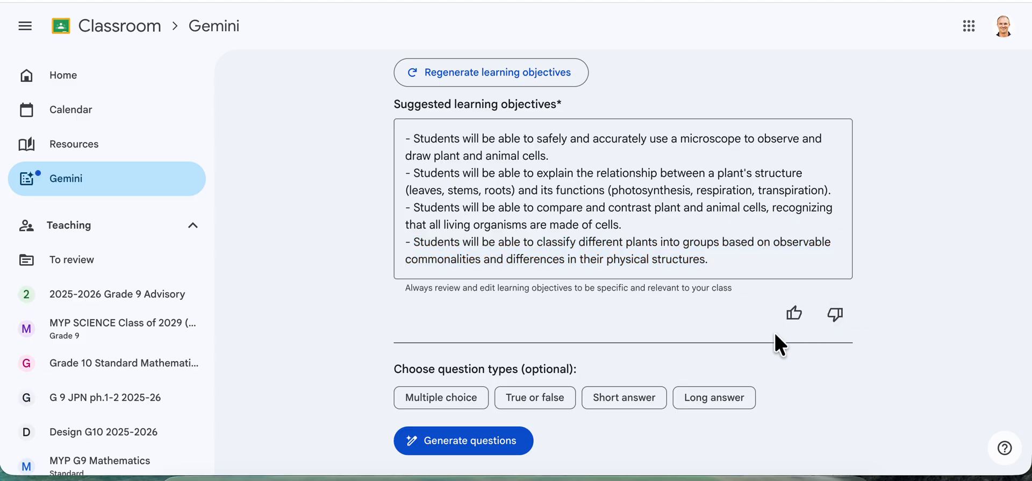
Choose the Multiple choice, True or false and Short answer question types and generate the questions
left_click(467, 399)
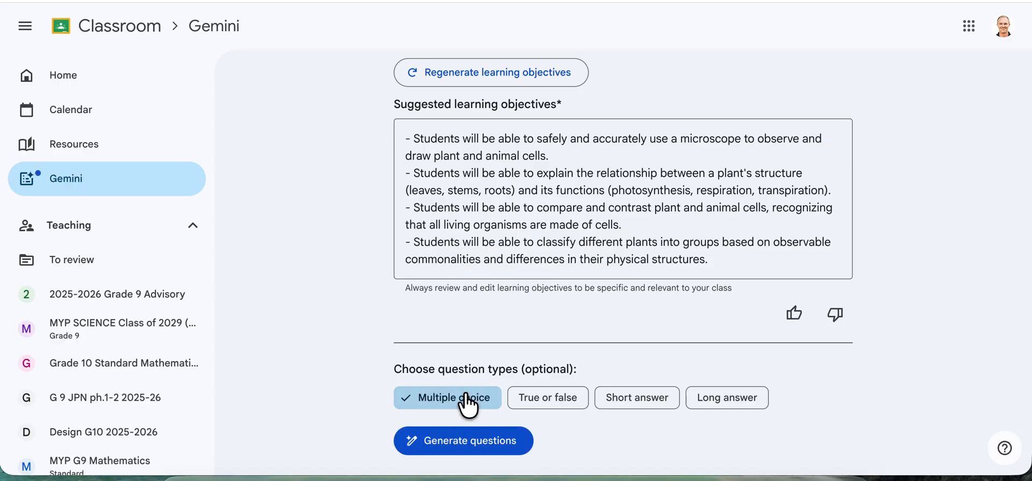
left_click(559, 401)
left_click(658, 403)
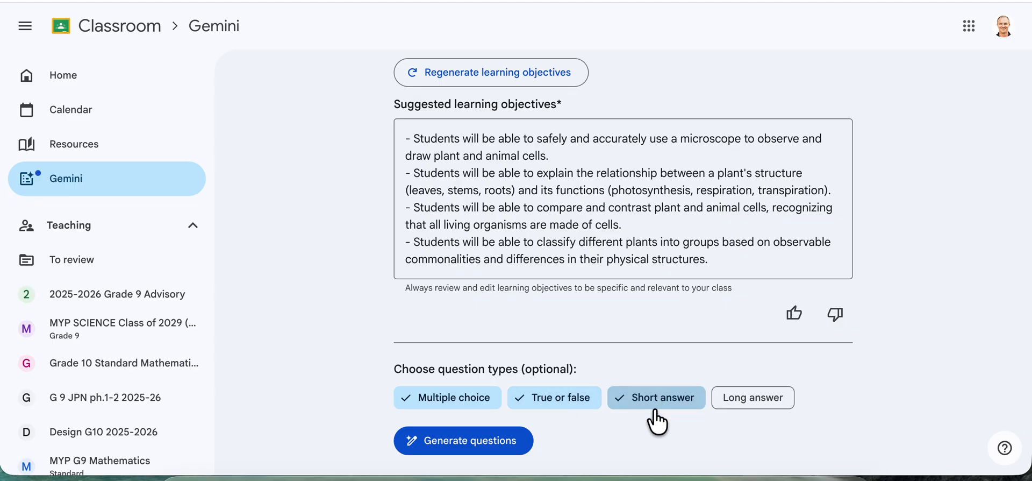
left_click(469, 442)
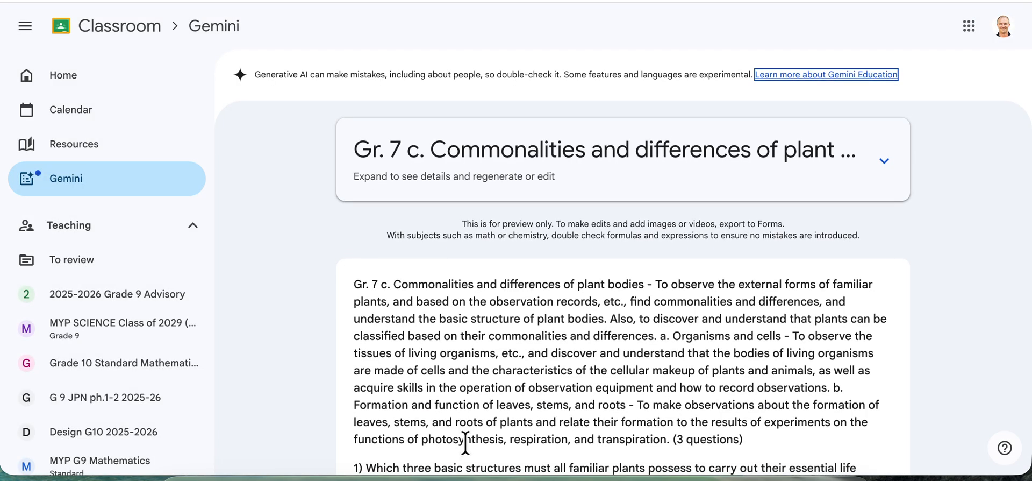
Review the generated quiz questions, their answer options and the correct answers
scroll(462, 446, "down", 1)
scroll(463, 409, "up", 1)
scroll(460, 352, "down", 7)
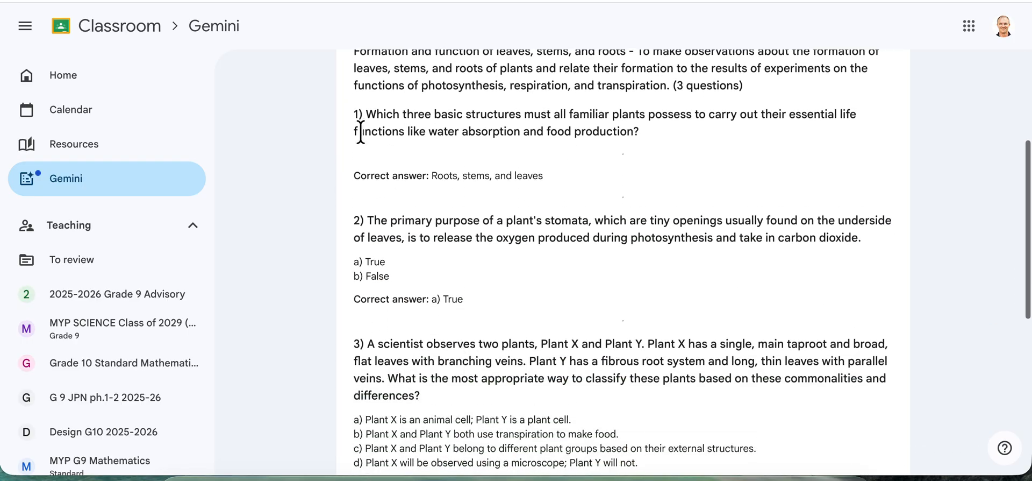
left_click_drag(354, 110, 615, 121)
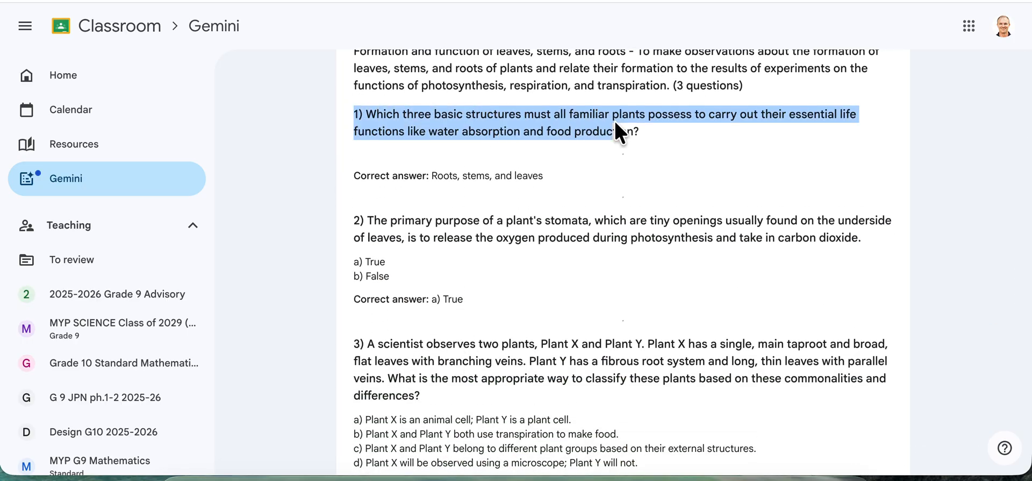
left_click(685, 133)
left_click_drag(685, 133, 760, 116)
triple_click(780, 119)
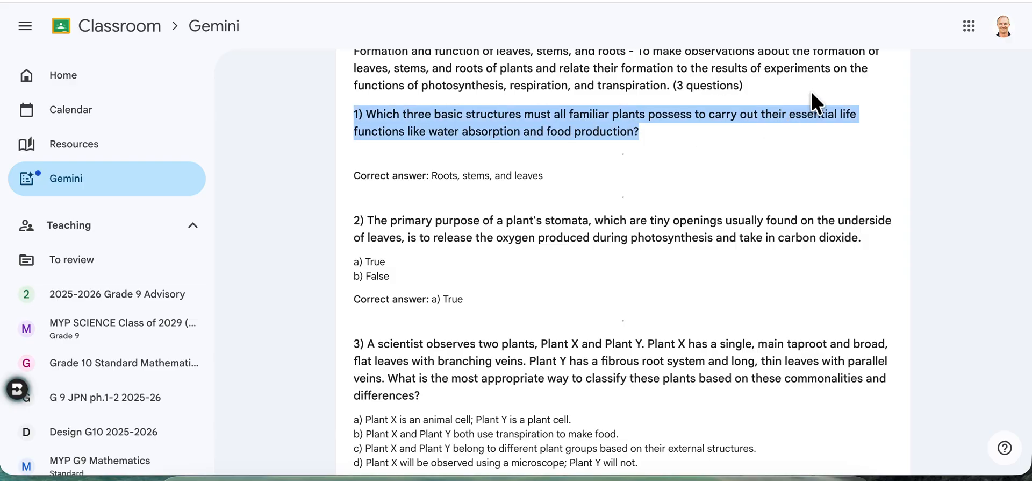
left_click(811, 91)
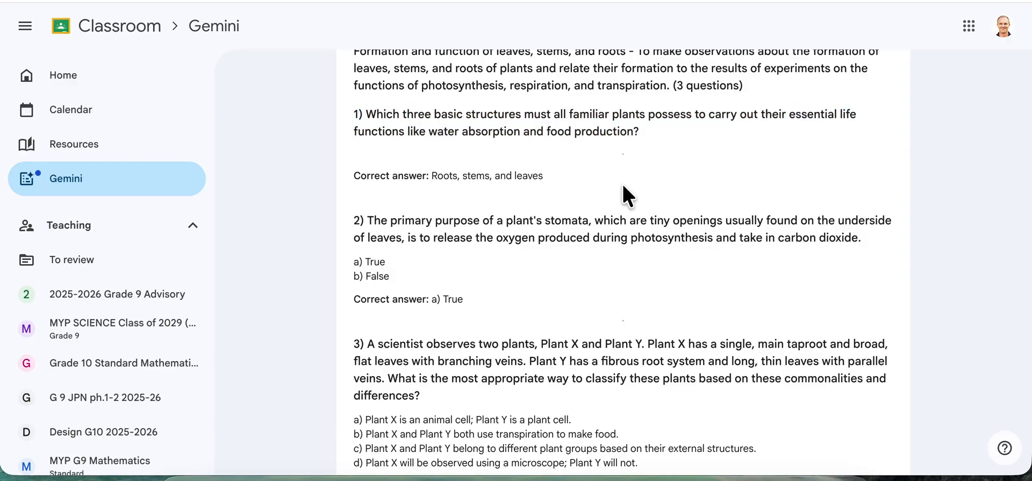
scroll(603, 268, "down", 3)
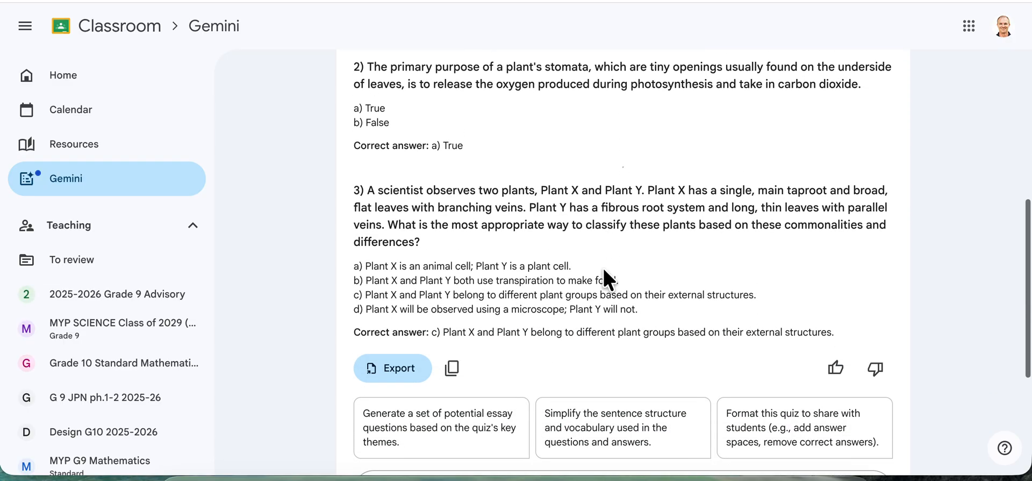
left_click_drag(343, 68, 476, 101)
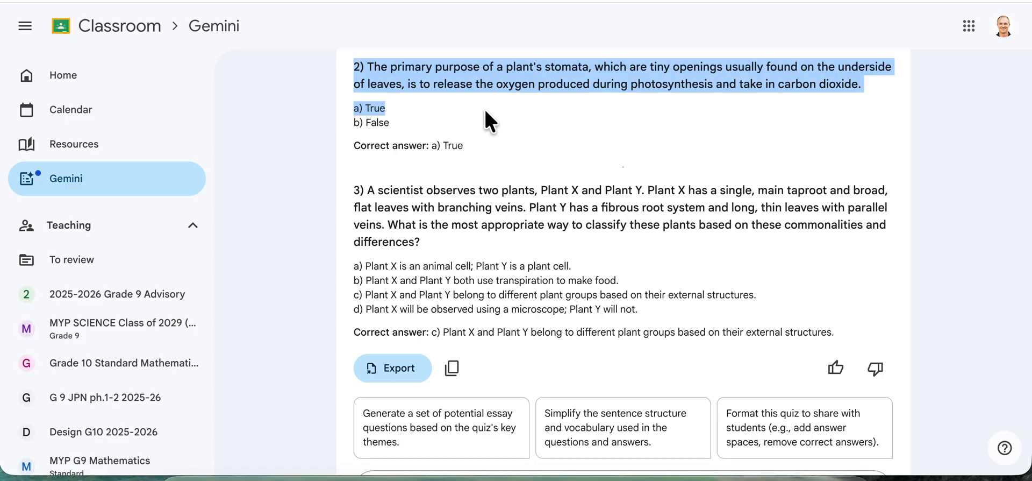
left_click_drag(482, 111, 486, 121)
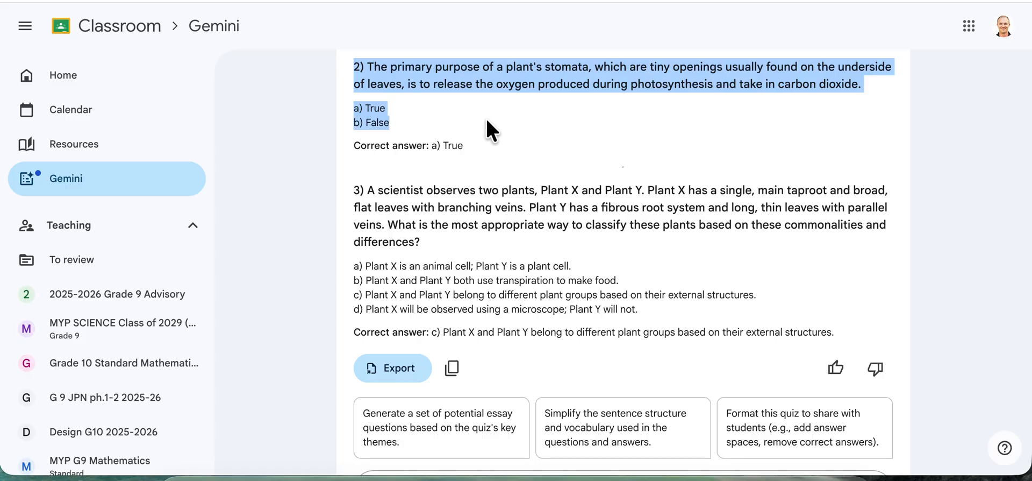
left_click(485, 117)
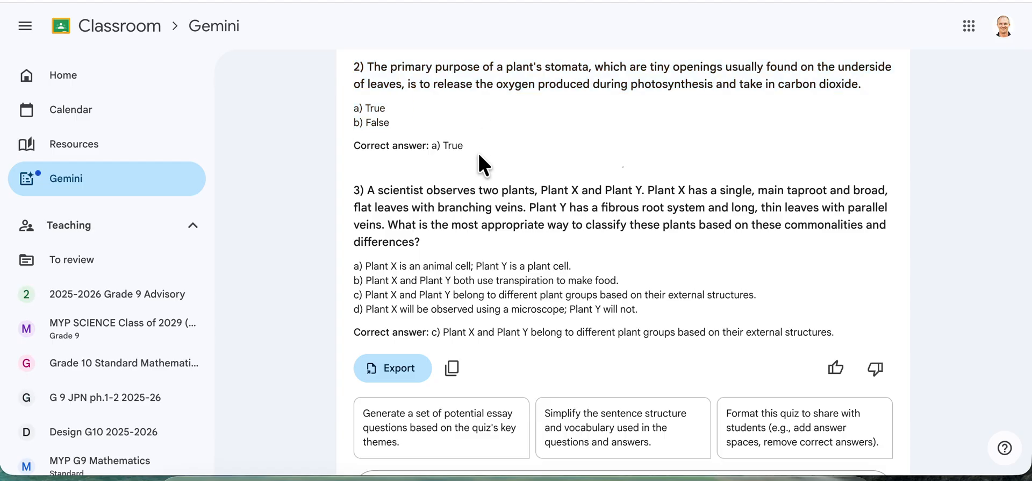
left_click_drag(481, 243, 543, 237)
scroll(544, 239, "down", 2)
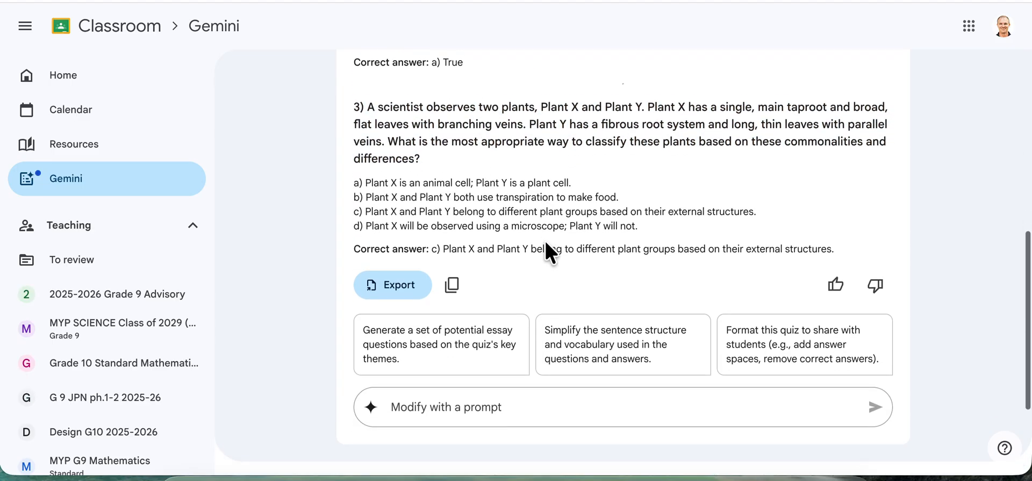
Export the generated quiz to Google Forms
scroll(545, 240, "down", 1)
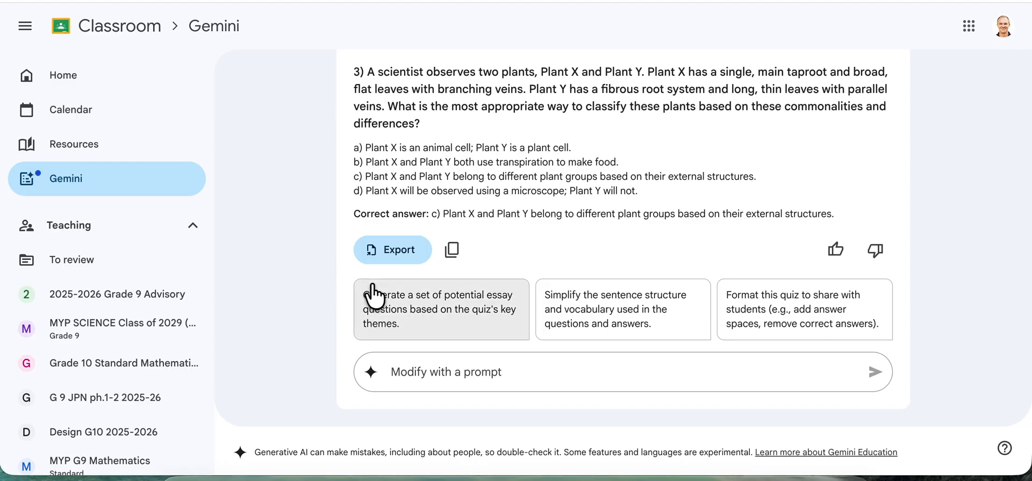
left_click(401, 263)
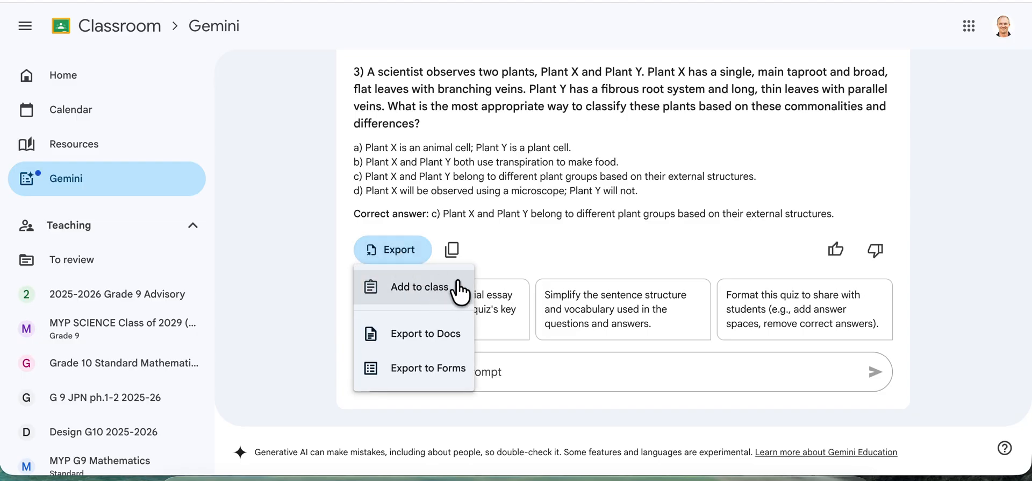
left_click(456, 368)
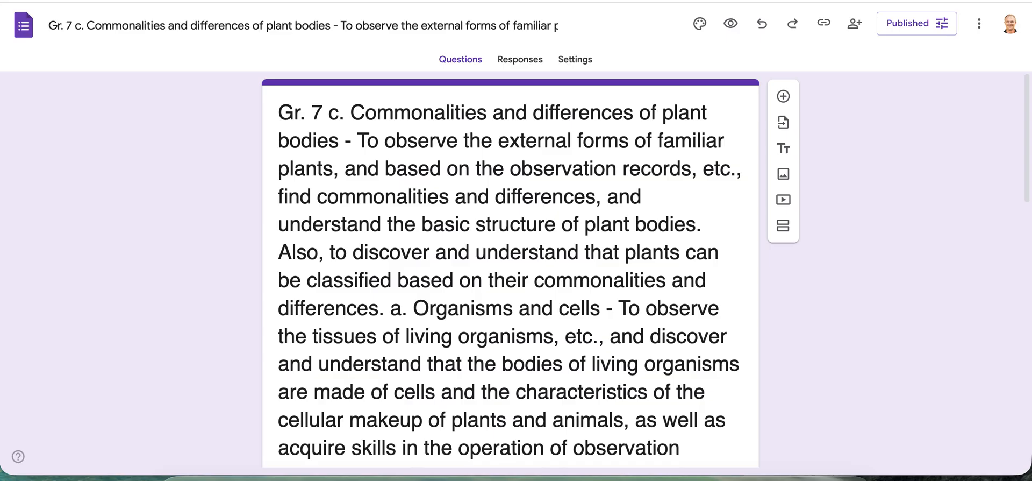
Replace the form's long standards-based title with "G7 Science Quiz"
scroll(510, 161, "down", 2)
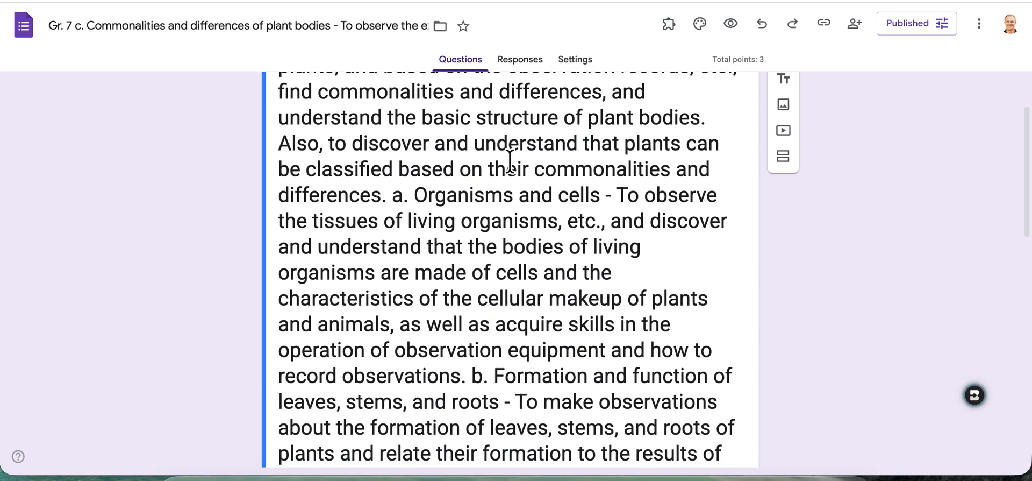
scroll(510, 161, "down", 6)
scroll(510, 161, "up", 3)
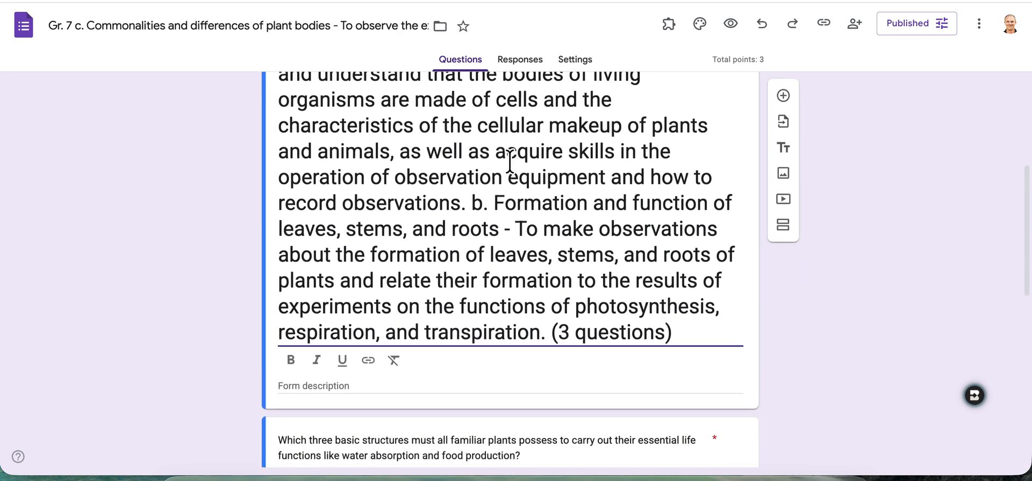
scroll(510, 161, "down", 5)
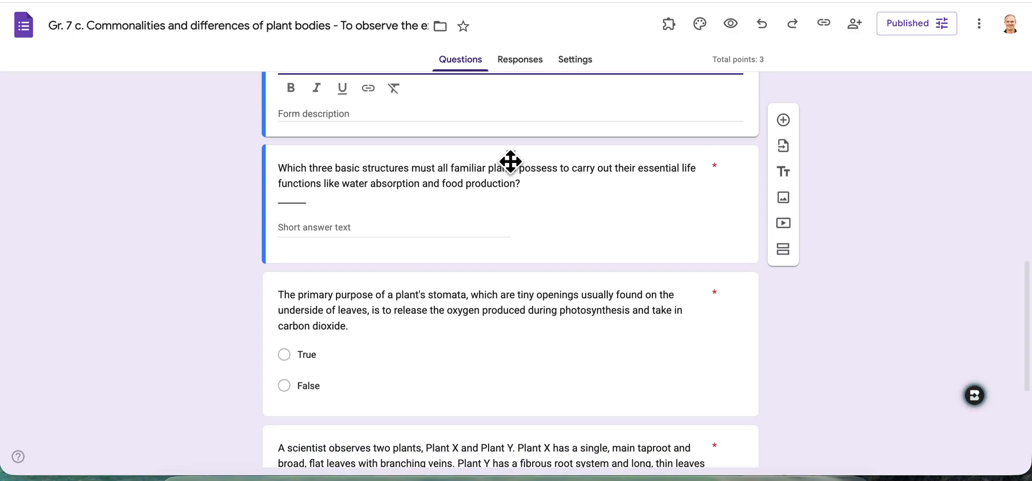
scroll(510, 161, "up", 10)
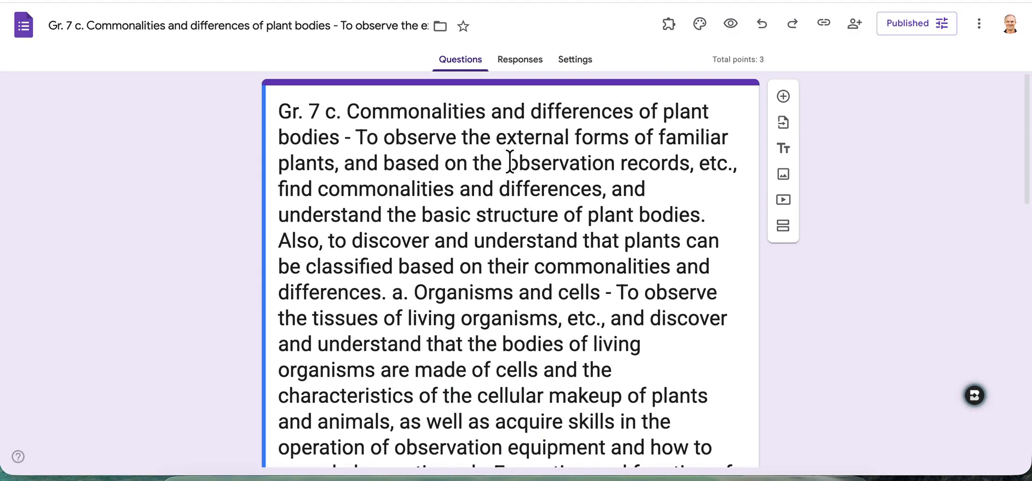
triple_click(510, 161)
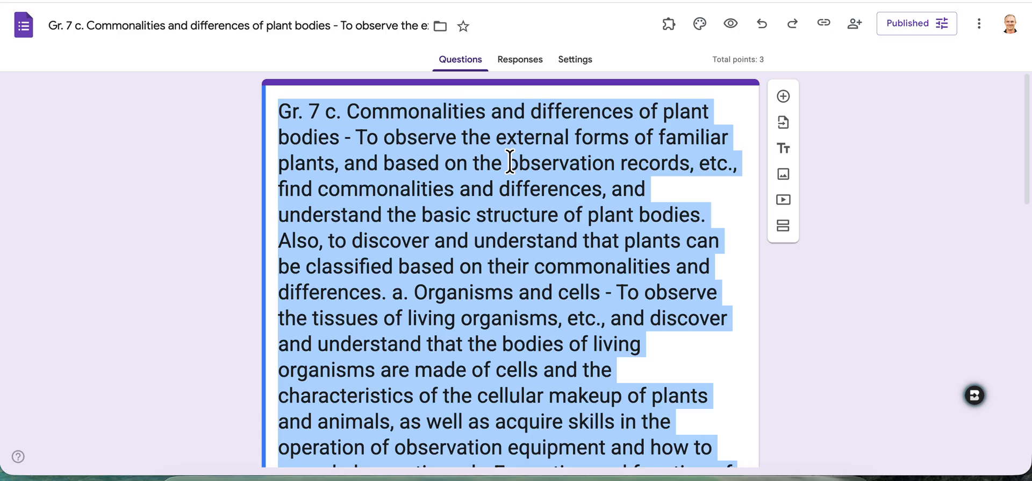
type("G7 Sc")
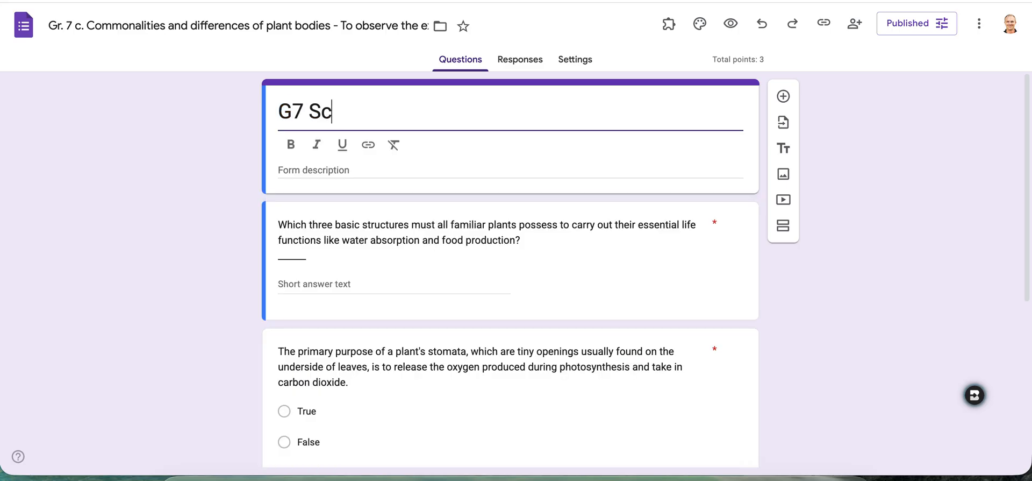
type("ience Qui")
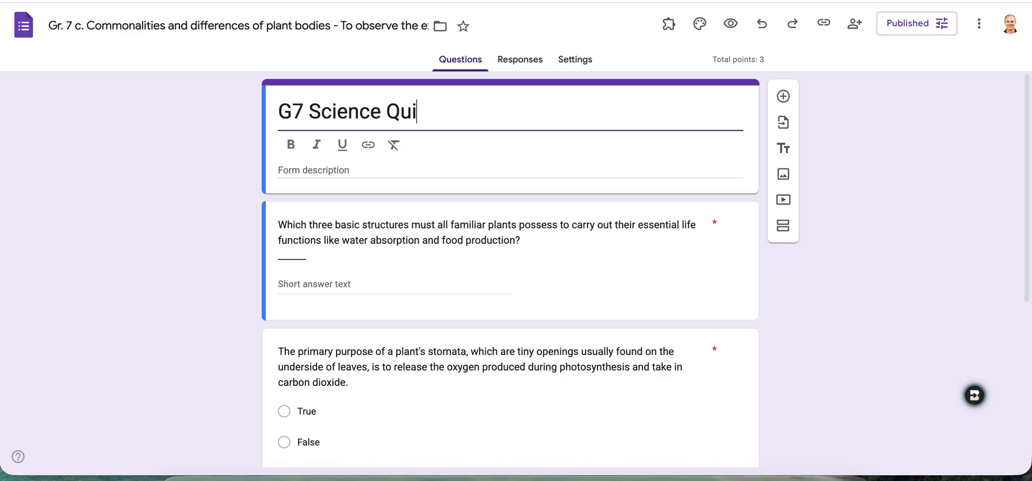
type("z")
Copy the form's new title and use it to rename the form file as "G7 Science Quiz"
triple_click(440, 104)
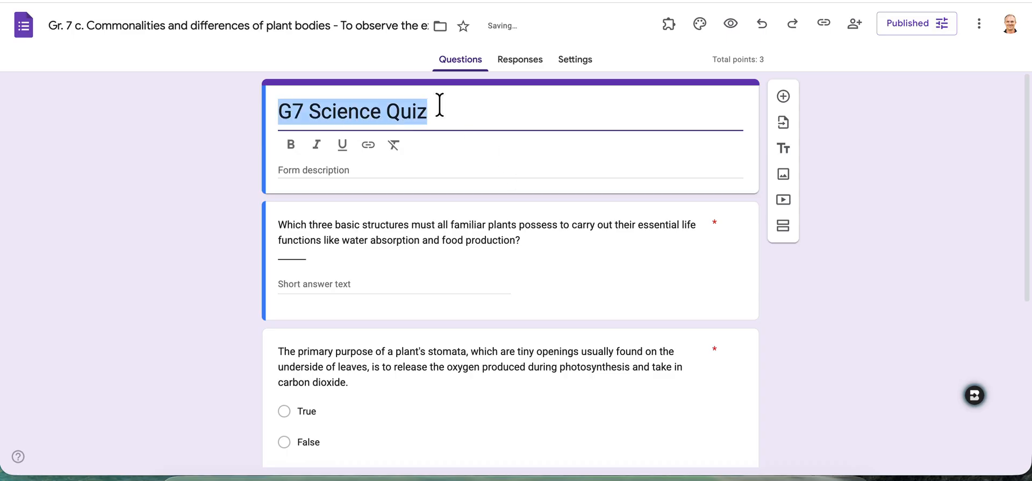
key("ctrl+c")
left_click(377, 16)
key("ctrl+v")
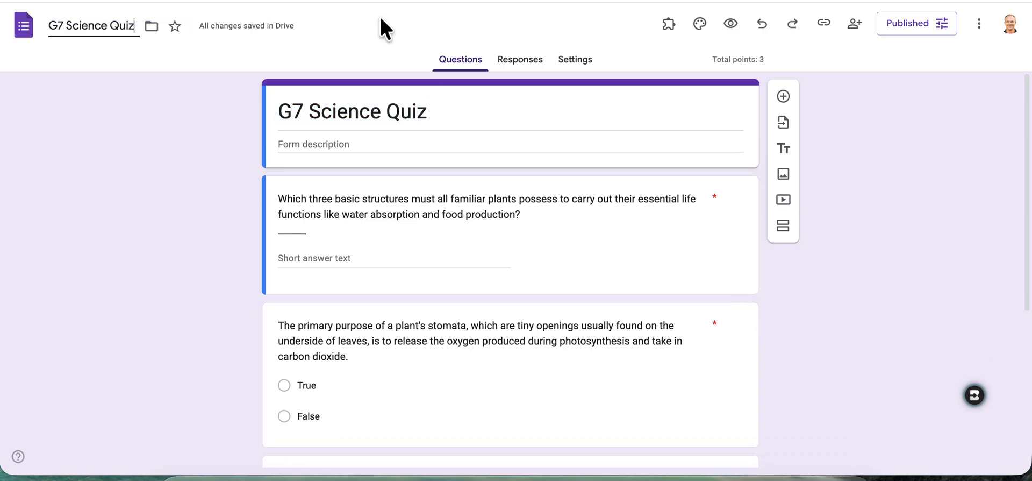
left_click(254, 147)
Delete the underscore blank and its line from the end of the question about three basic plant structures
left_click(357, 215)
left_click(344, 254)
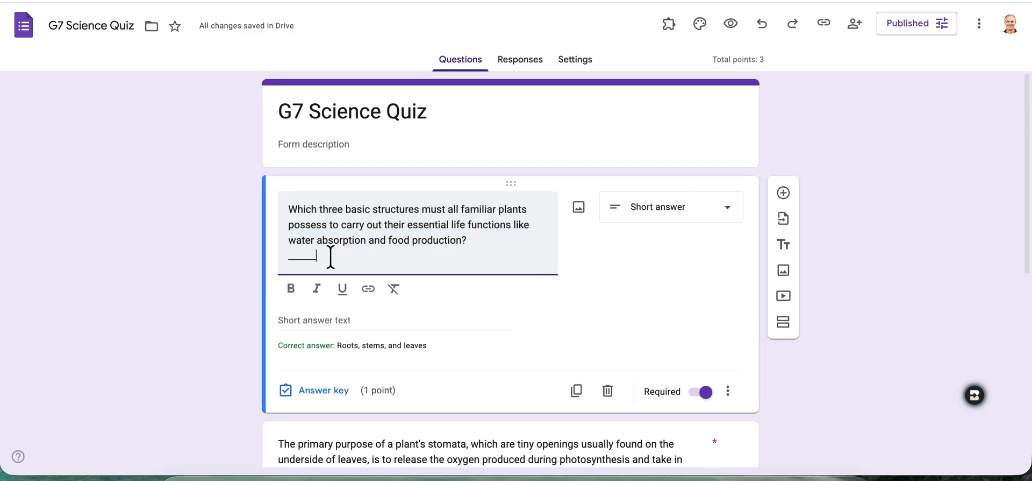
double_click(331, 257)
key("Right")
key("shift+Home")
key("BackSpace")
key("BackSpace")
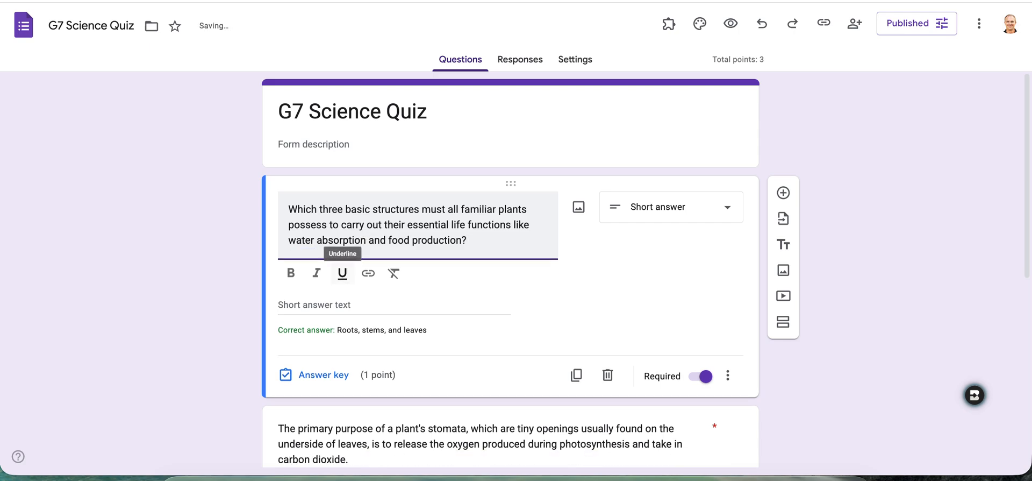
left_click(60, 286)
Review the correct answers of the short answer question, the stomata true/false question and the Plant X and Plant Y classification question
scroll(59, 283, "down", 2)
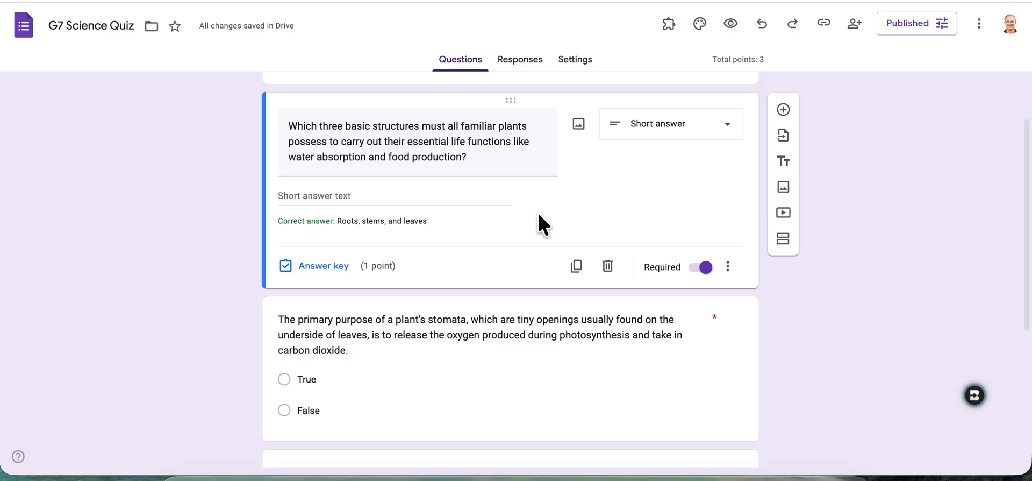
triple_click(371, 220)
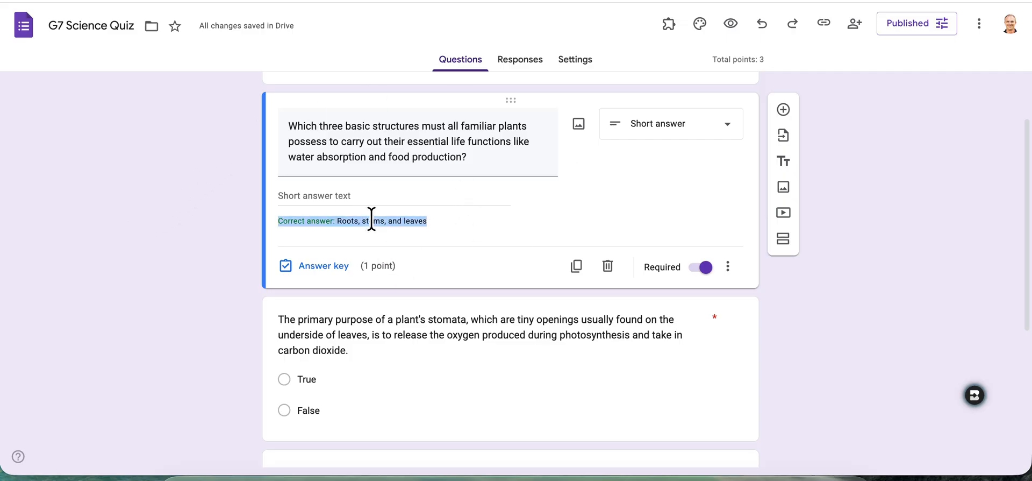
scroll(416, 218, "up", 2)
scroll(418, 214, "down", 3)
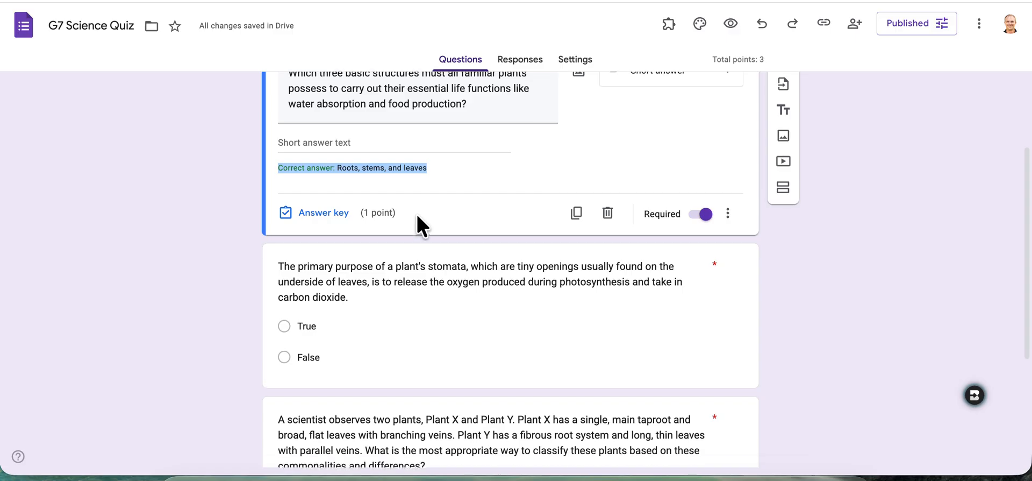
left_click(413, 278)
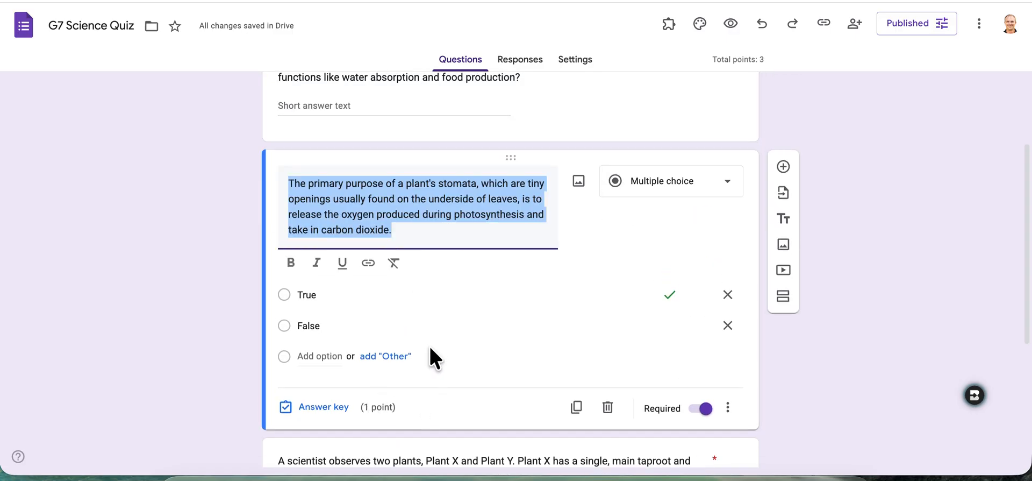
scroll(434, 235, "down", 5)
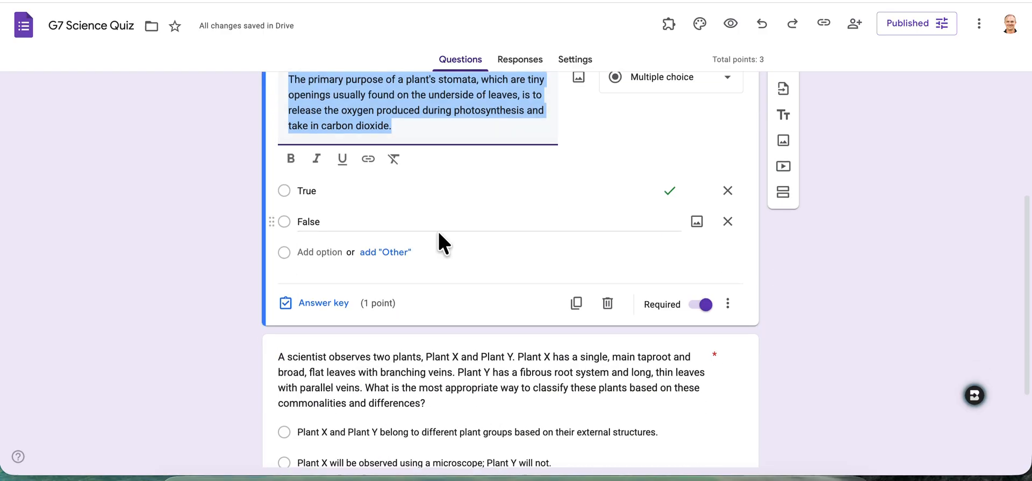
left_click(476, 240)
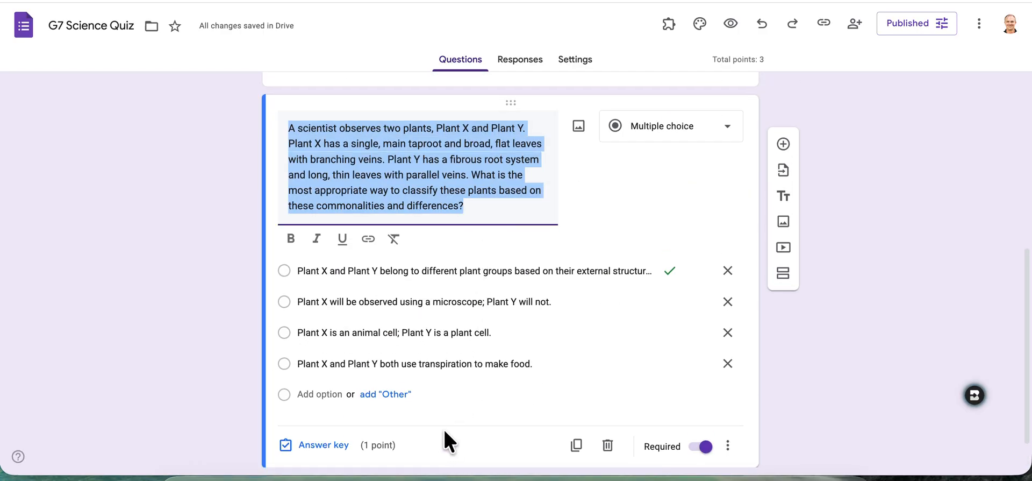
scroll(443, 428, "down", 1)
scroll(443, 428, "up", 7)
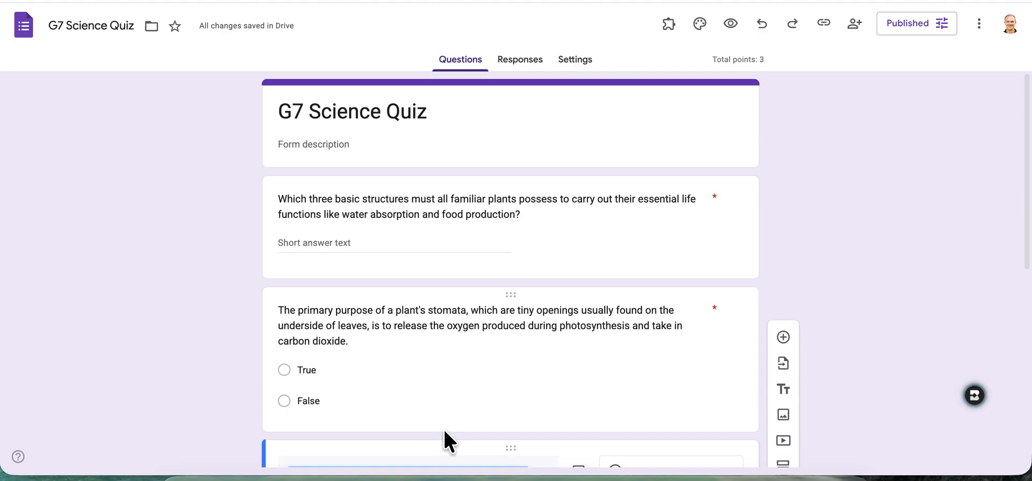
Save the published options with responses accepted from anyone in the school, and copy the form's responder link
left_click(916, 24)
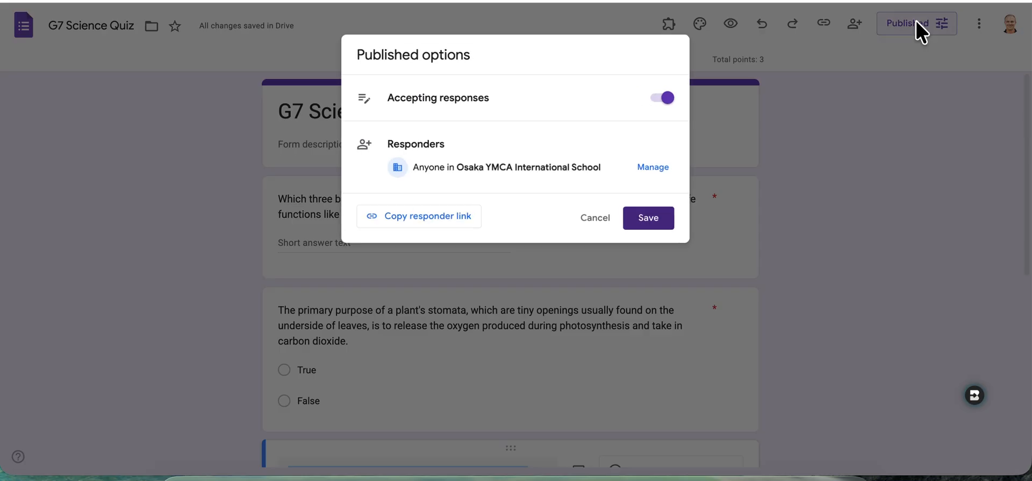
left_click(647, 219)
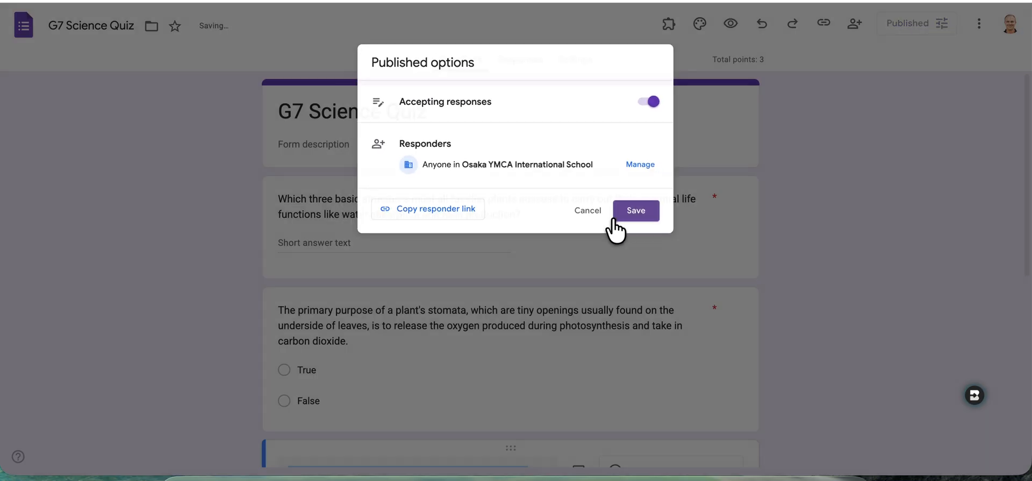
left_click(823, 32)
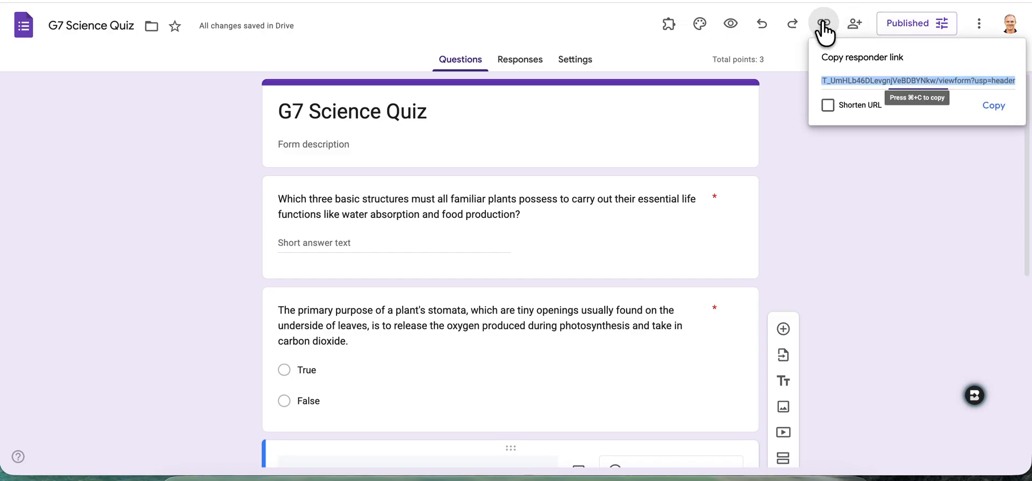
left_click(993, 107)
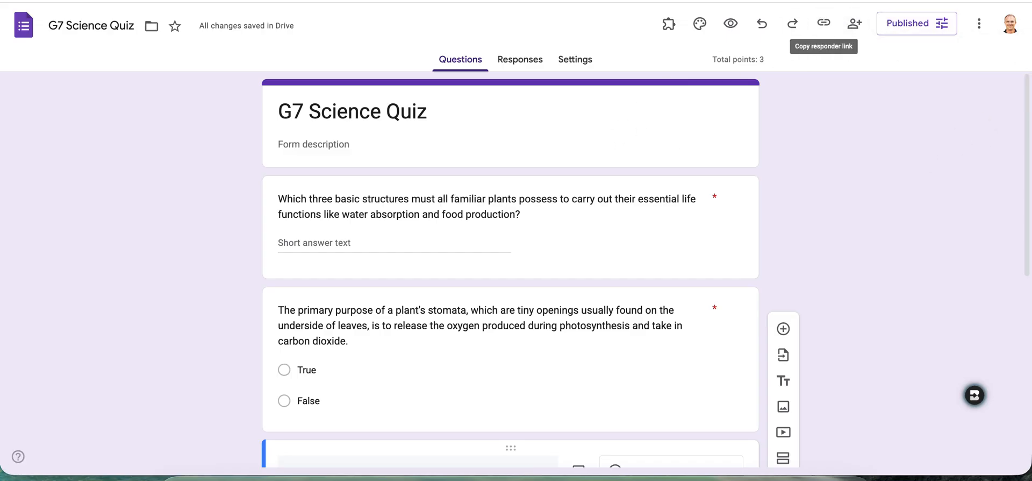
Switch back to Google Classroom and leave the Gemini quiz page for the Classroom home page
left_click(806, 1)
scroll(376, 161, "up", 15)
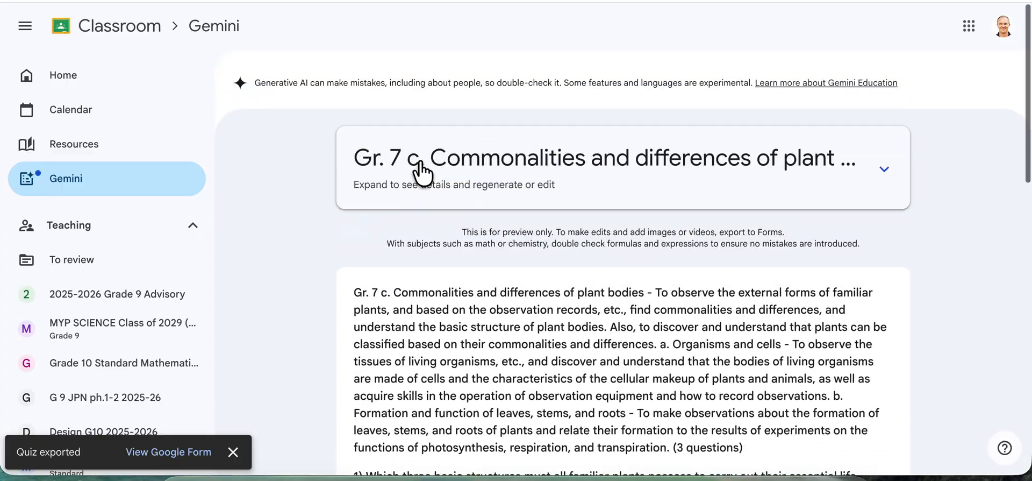
left_click(92, 76)
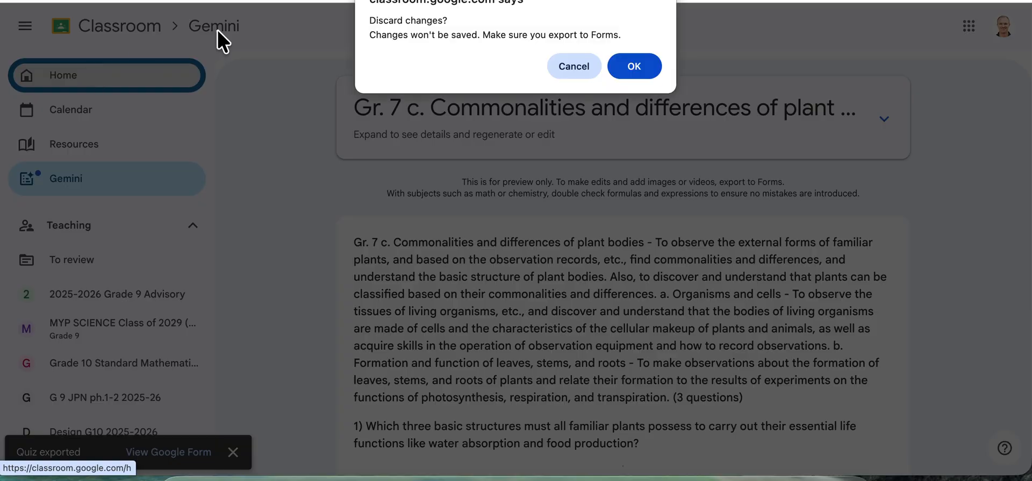